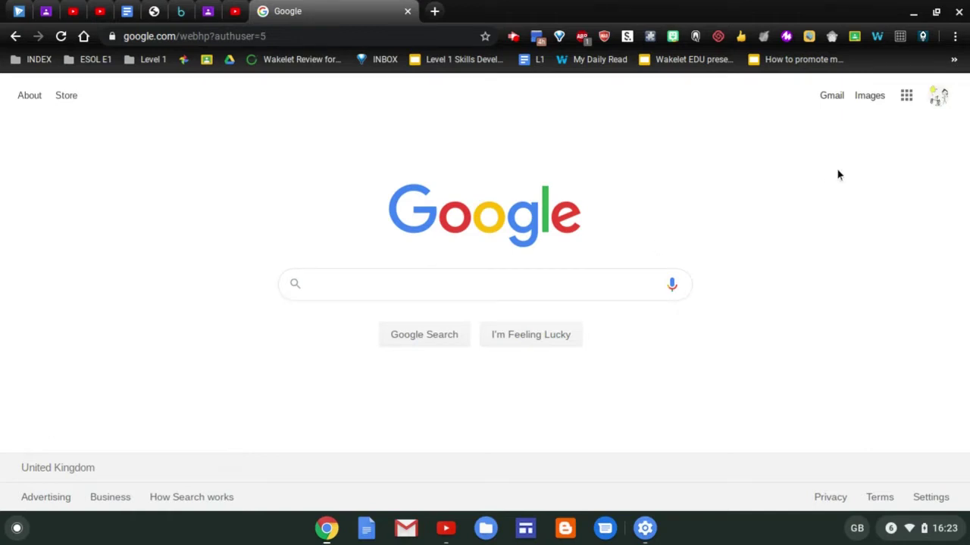
Open Google Calendar from the Google apps grid
left_click(906, 97)
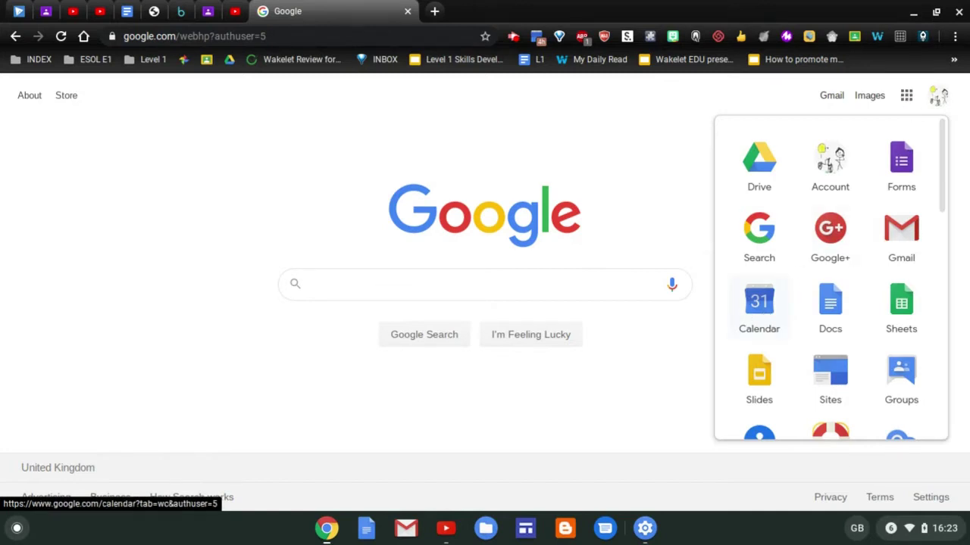
left_click(760, 316)
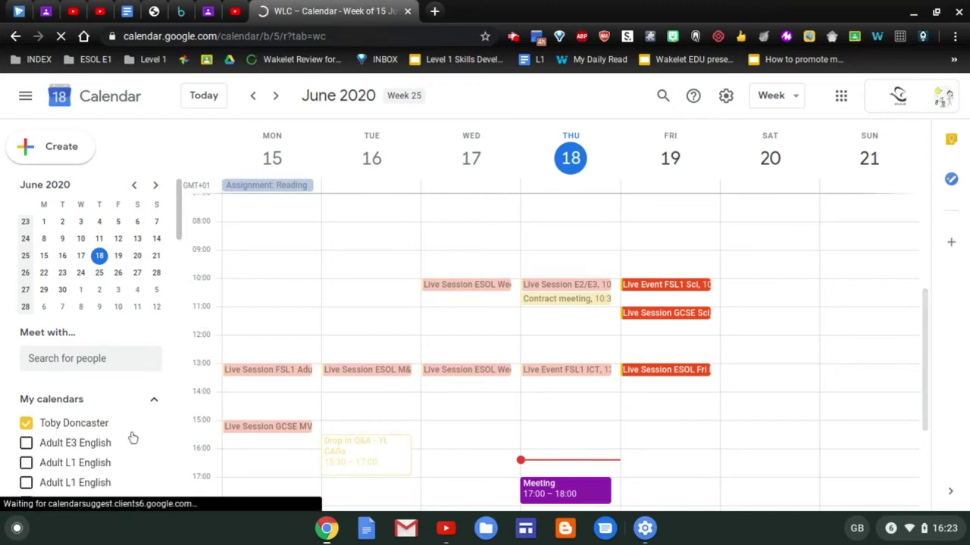
Start a new calendar from the add menu beside Other calendars in the sidebar
scroll(135, 430, "down", 3)
scroll(135, 431, "down", 1)
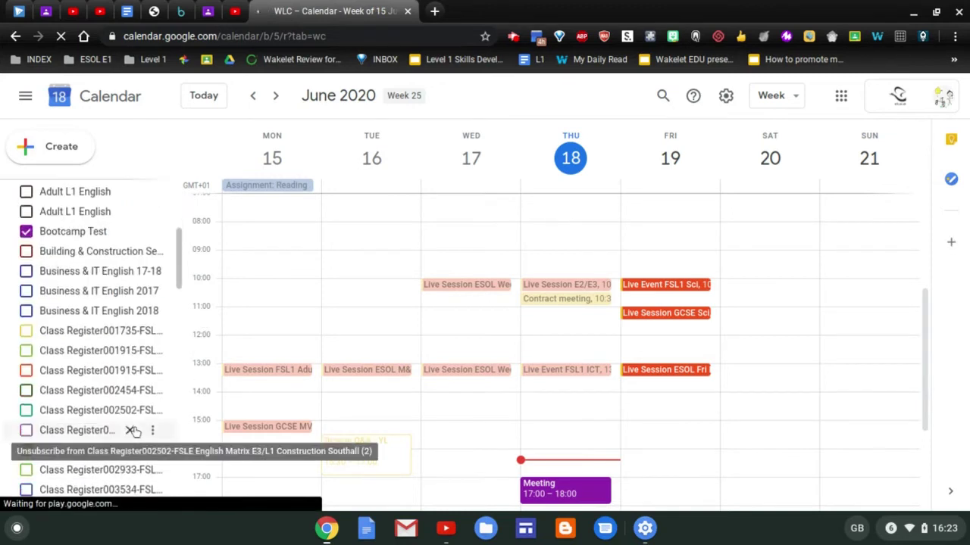
scroll(135, 431, "down", 5)
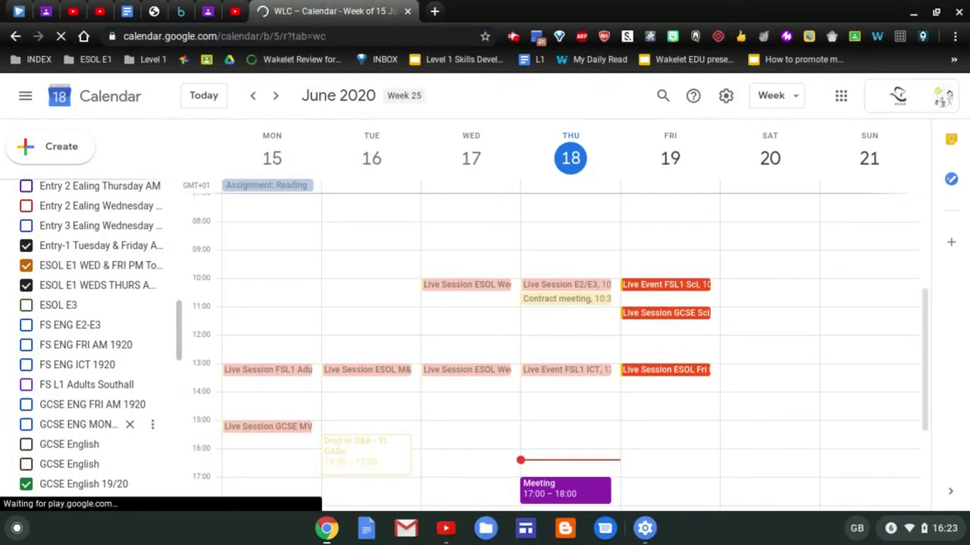
scroll(135, 431, "down", 6)
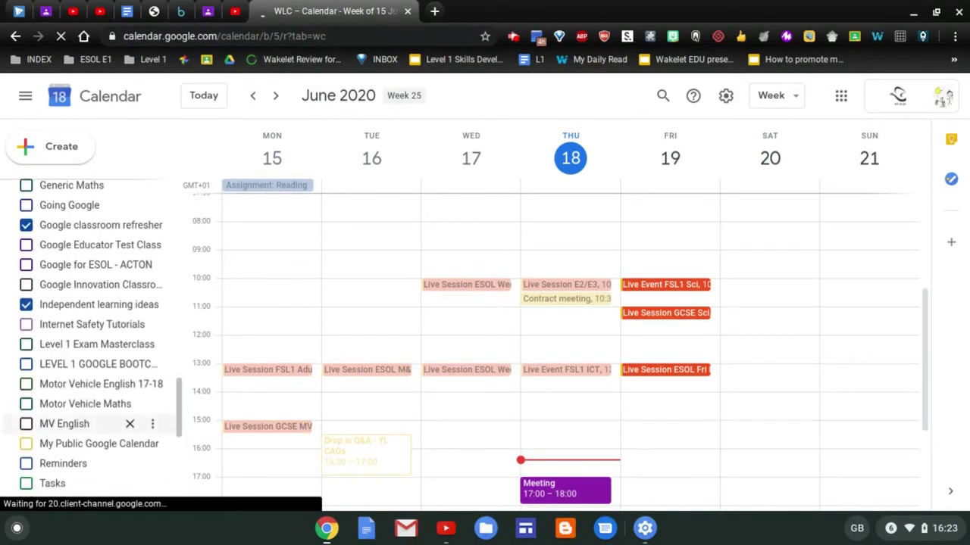
scroll(130, 426, "down", 4)
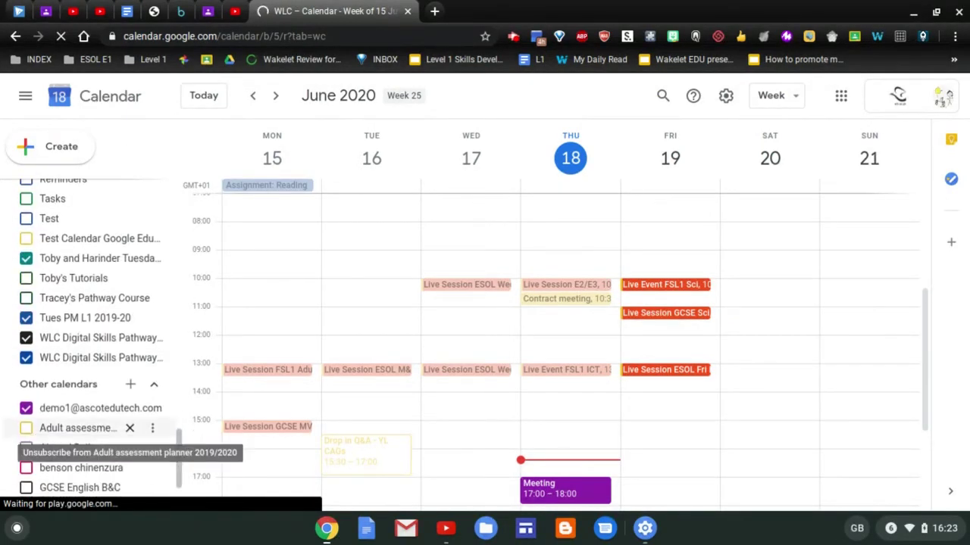
left_click(131, 384)
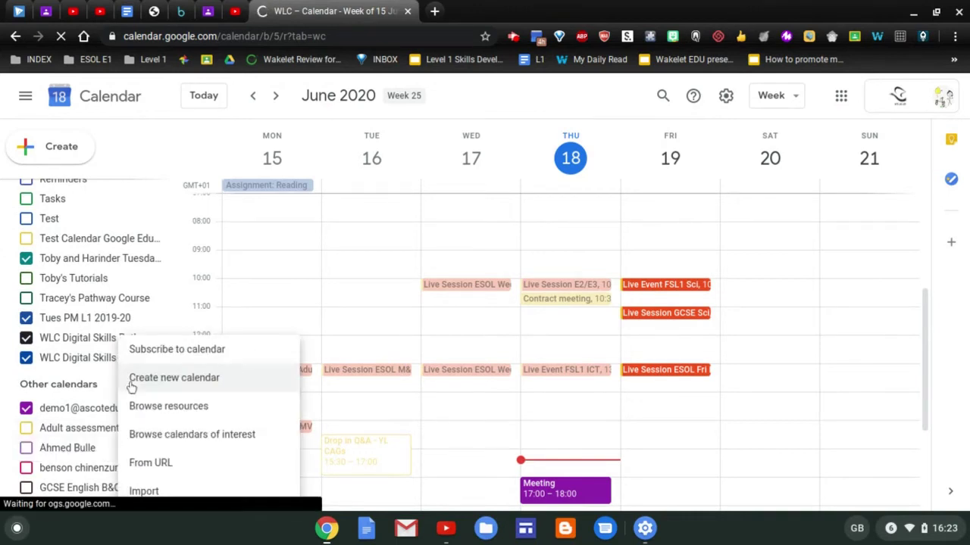
left_click(174, 378)
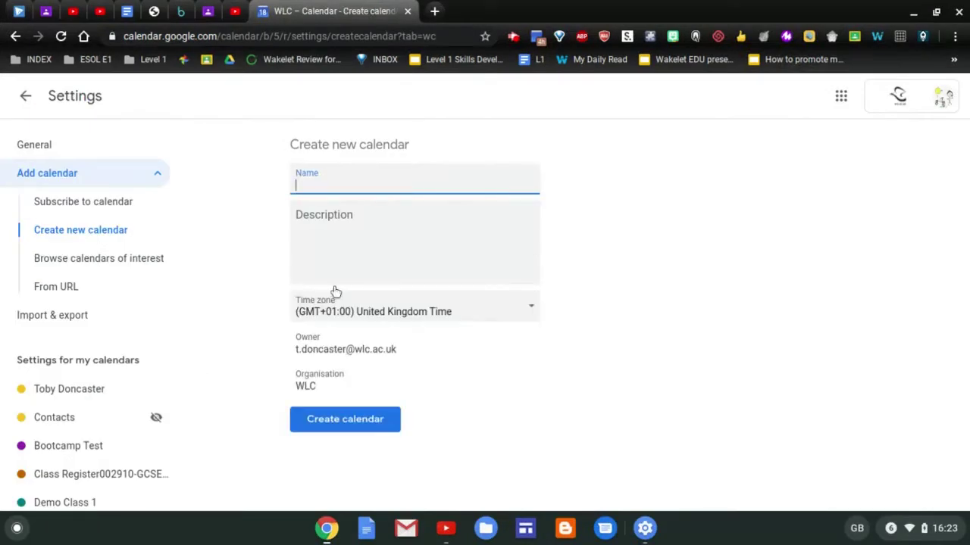
Name the calendar 'Demo Calendar 1', fixing the 'DEmo' capitalisation, and create it
type("DEmo Cal")
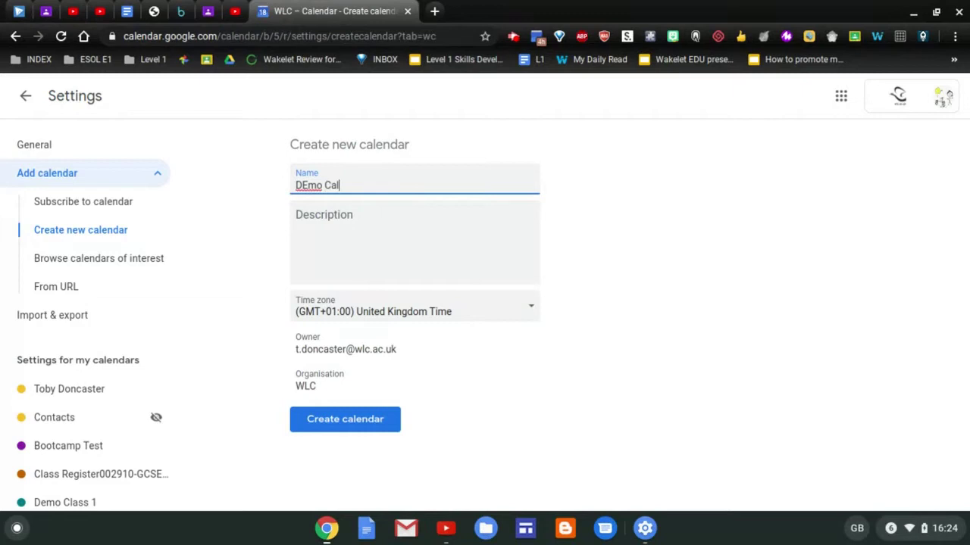
type("endar 1")
key("Left")
key("Left")
key("Left")
key("Left")
key("Left")
key("Left")
key("Left")
key("Left")
key("Left")
key("Left")
key("Left")
key("Left")
key("Left")
key("BackSpace")
type("e")
left_click(350, 426)
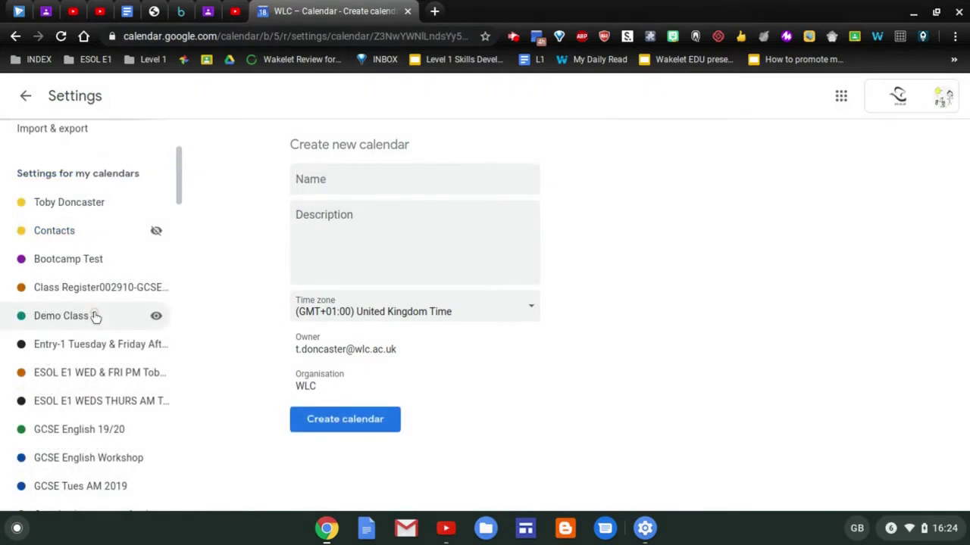
Make Demo Class 1 public showing only free/busy times, then choose Add people
left_click(94, 316)
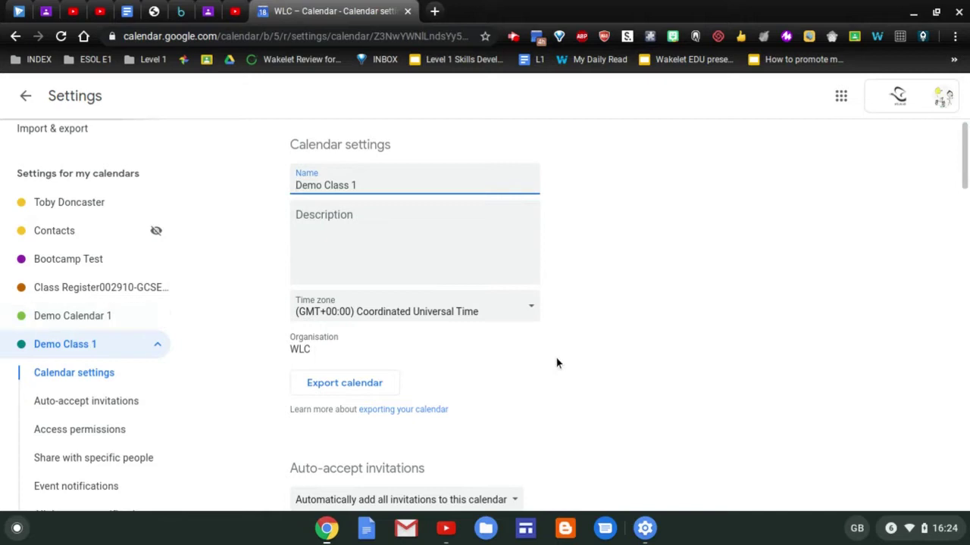
scroll(556, 363, "down", 4)
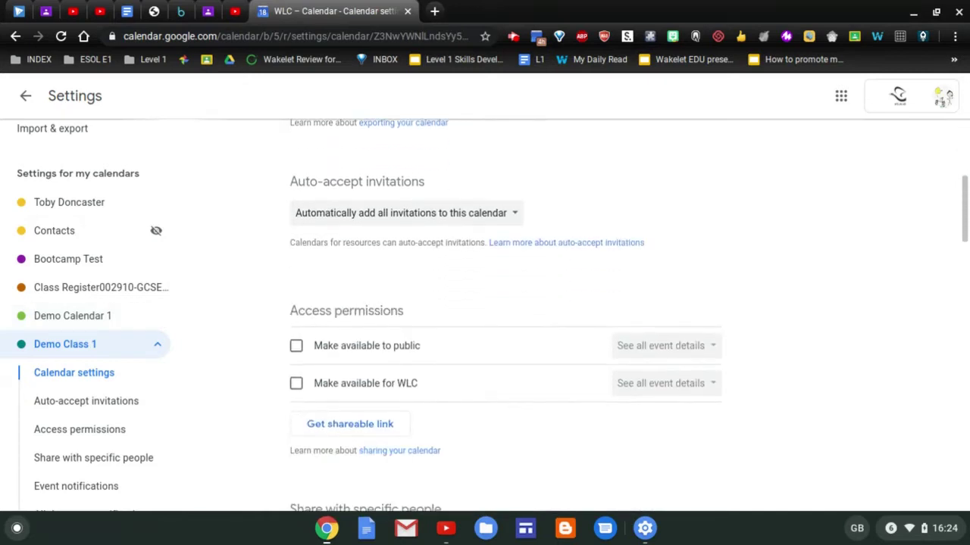
left_click(297, 347)
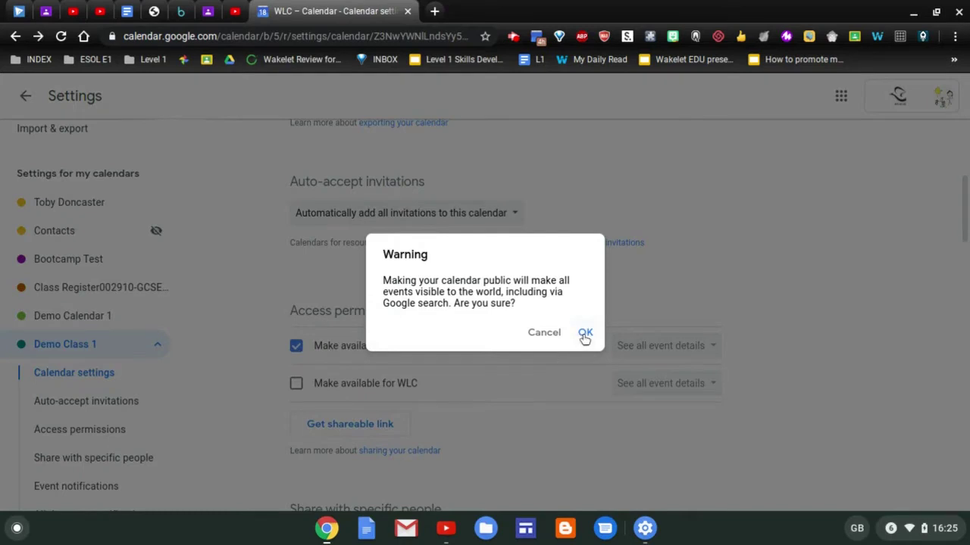
left_click(585, 334)
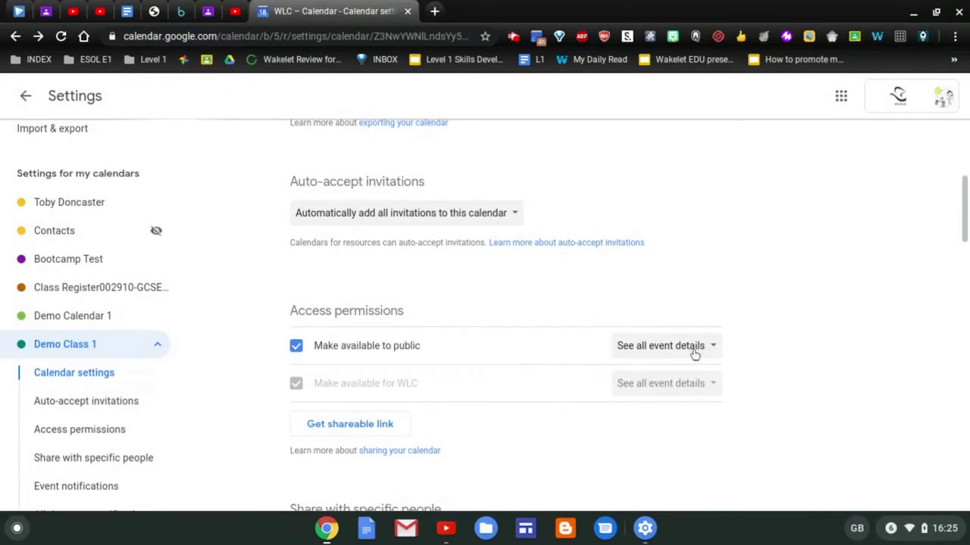
left_click(694, 353)
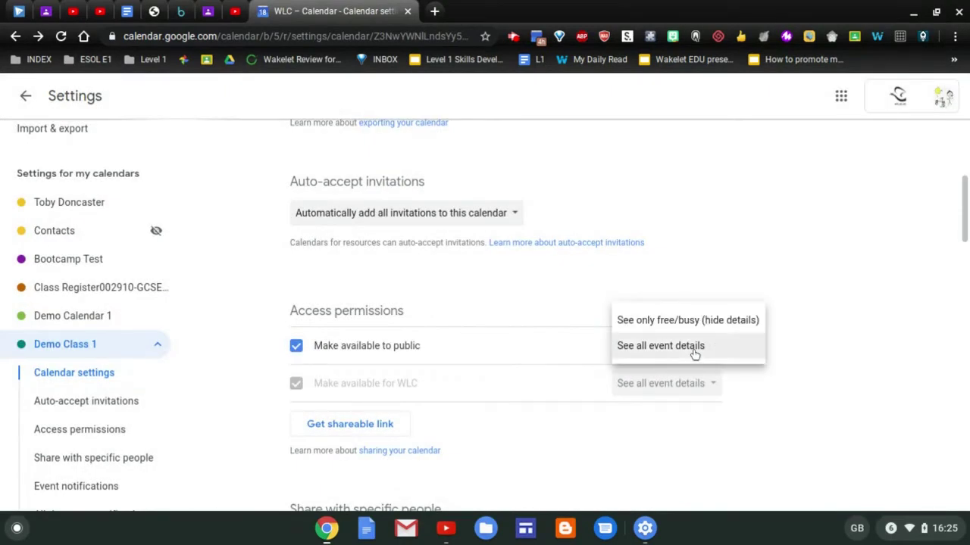
left_click(701, 322)
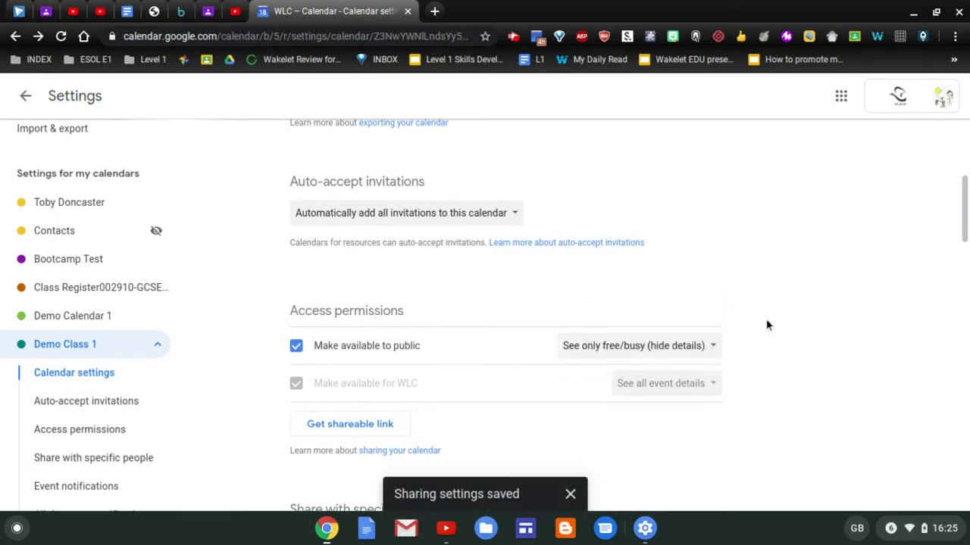
scroll(767, 326, "down", 3)
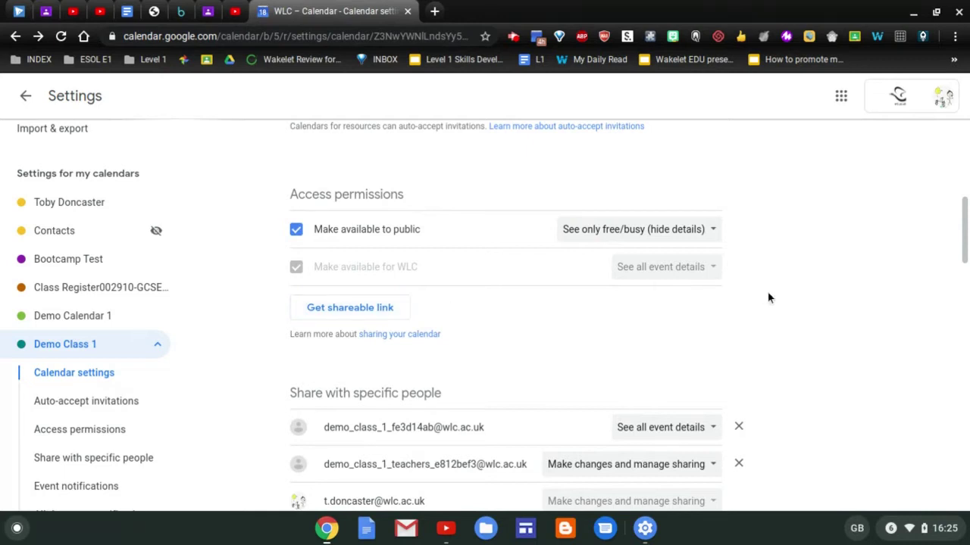
scroll(769, 298, "down", 3)
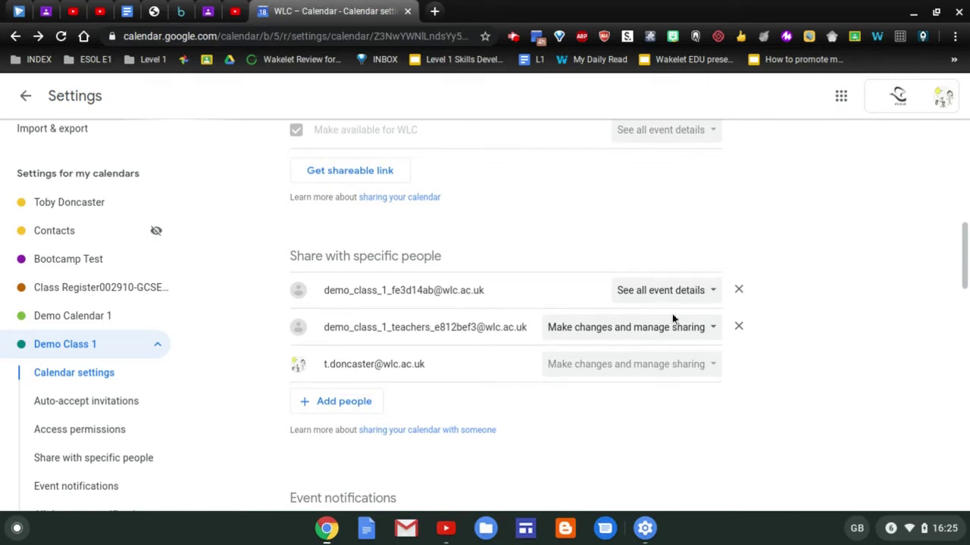
left_click(353, 406)
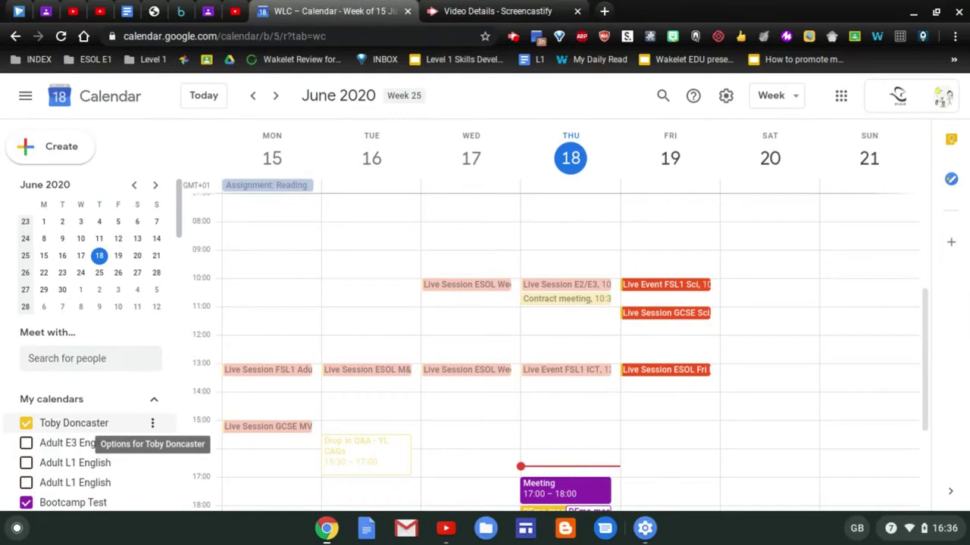
Open Settings and sharing for the main calendar and scroll to Access permissions
left_click(152, 424)
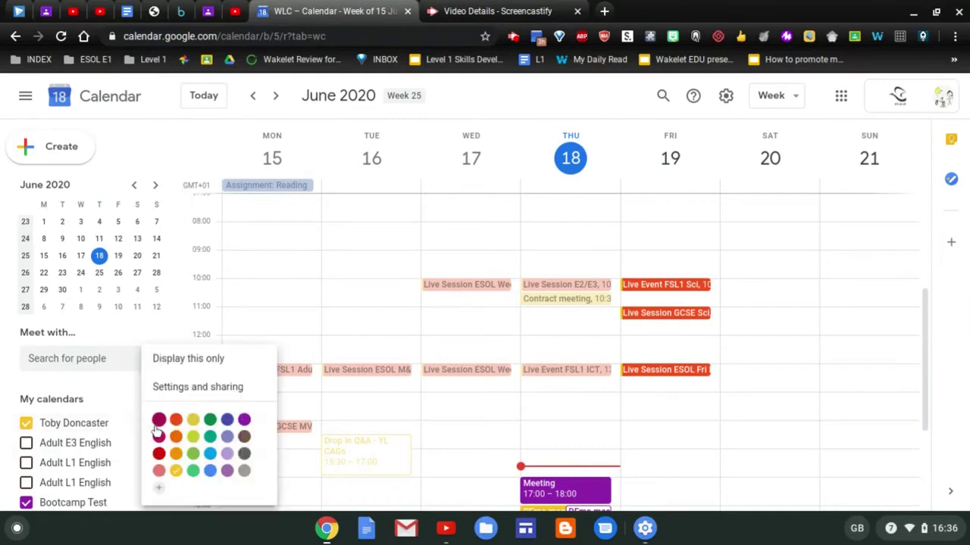
left_click(201, 390)
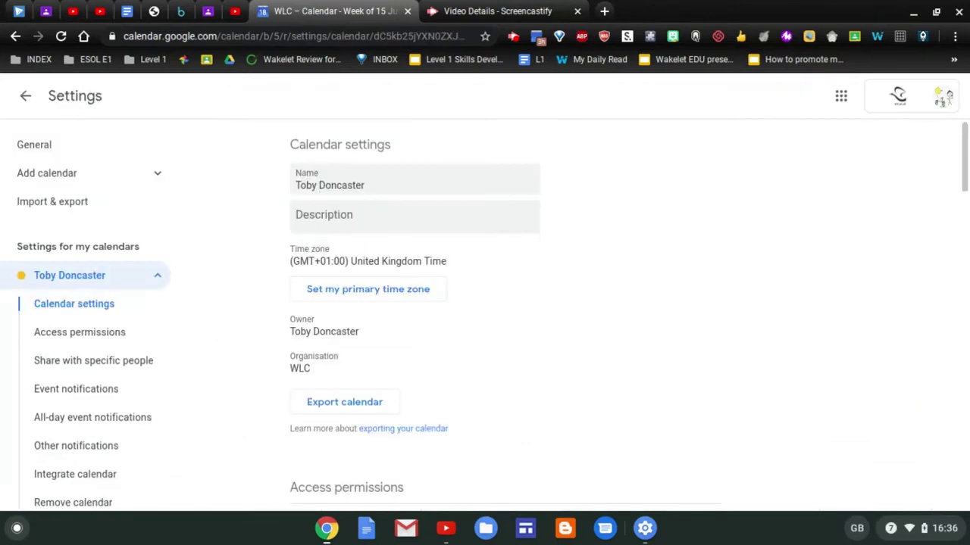
scroll(475, 348, "down", 5)
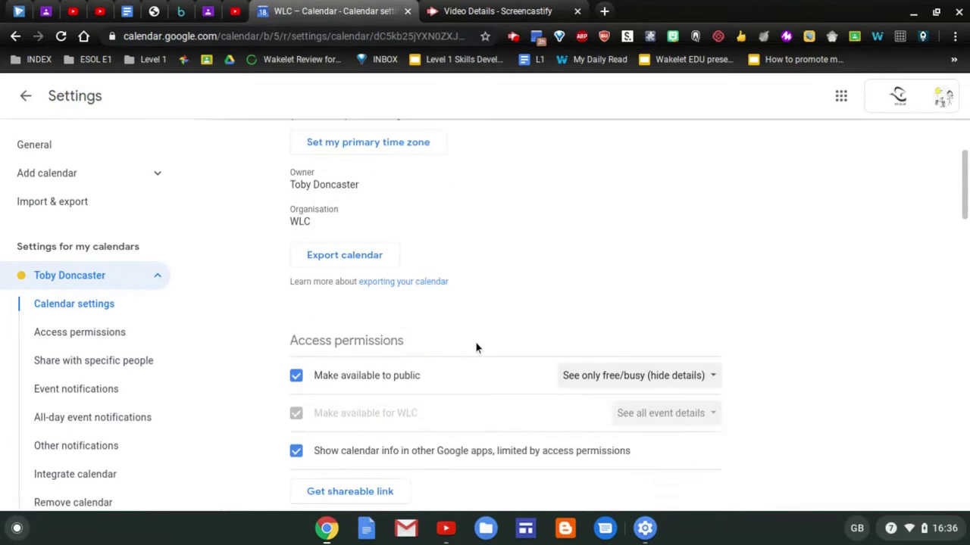
scroll(387, 342, "down", 3)
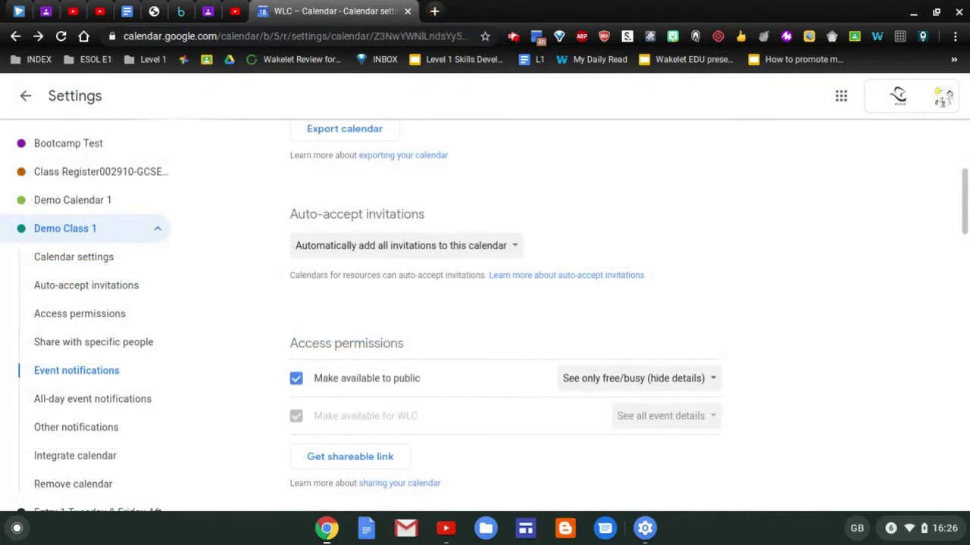
Change the event notification from 10 to 30 minutes before
scroll(693, 234, "down", 2)
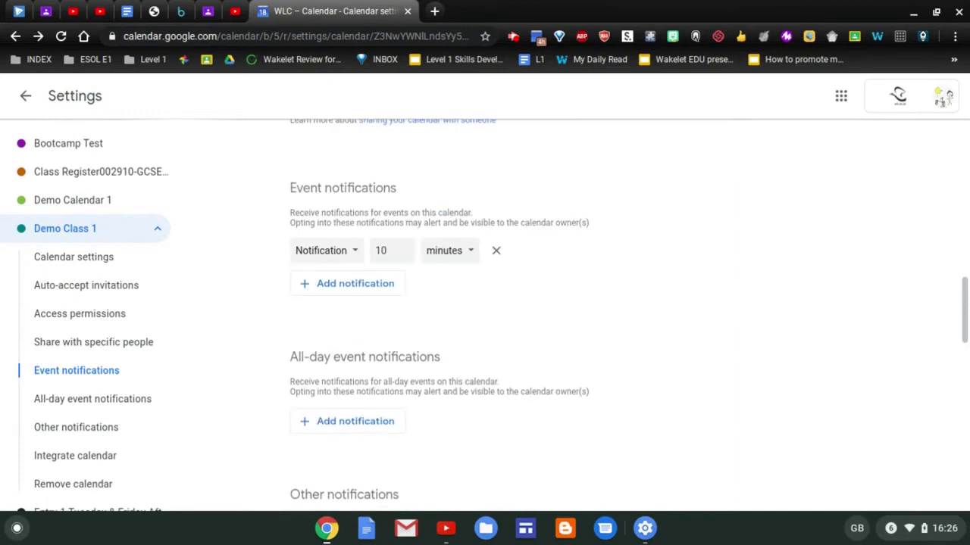
left_click(353, 254)
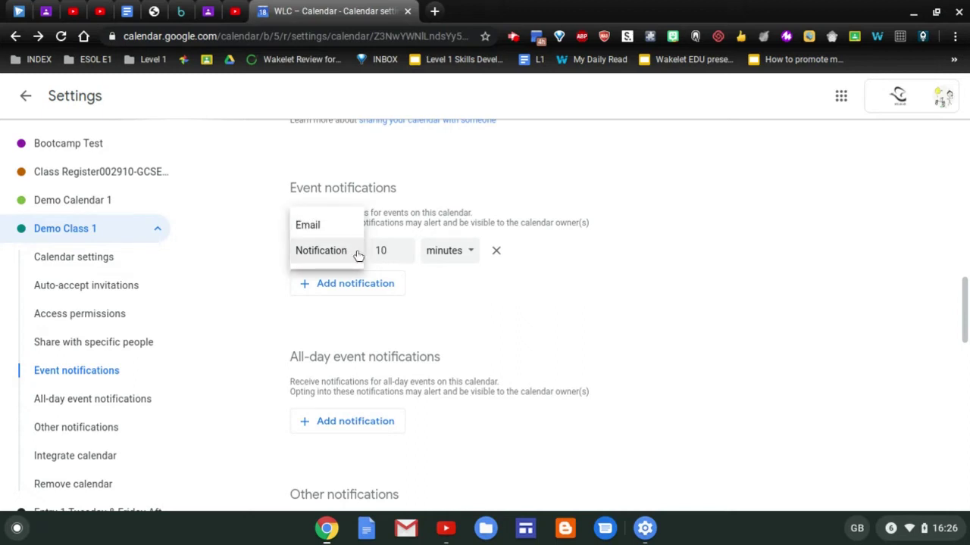
left_click(393, 250)
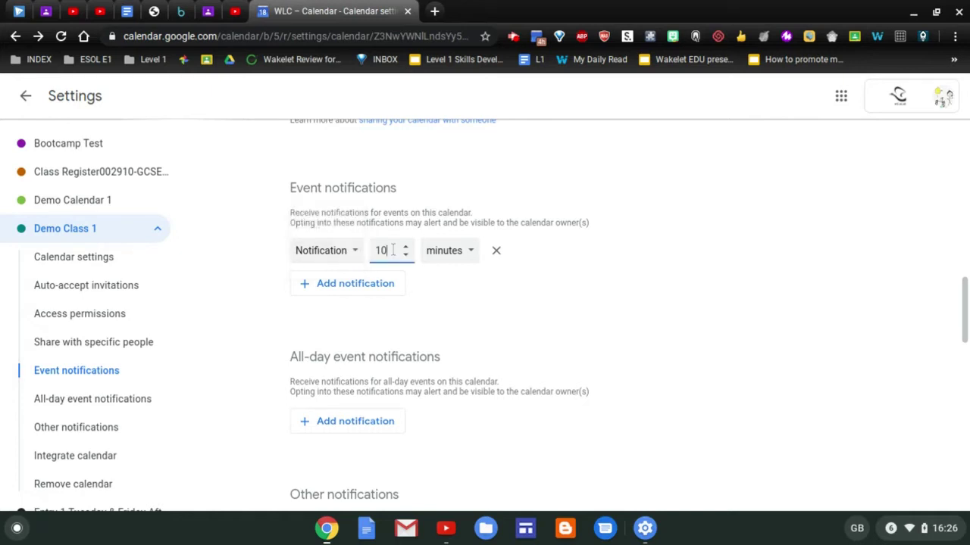
key("ctrl+a")
type("30")
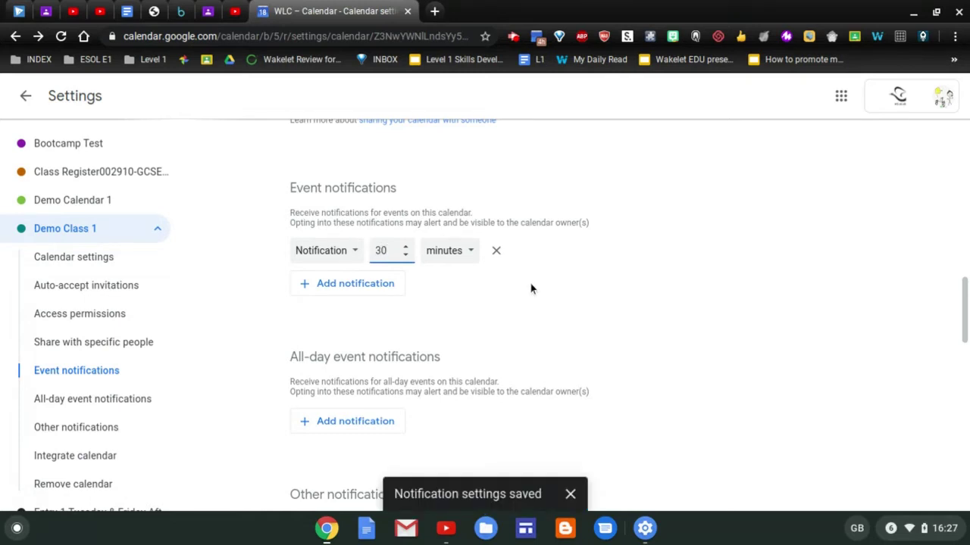
left_click(387, 284)
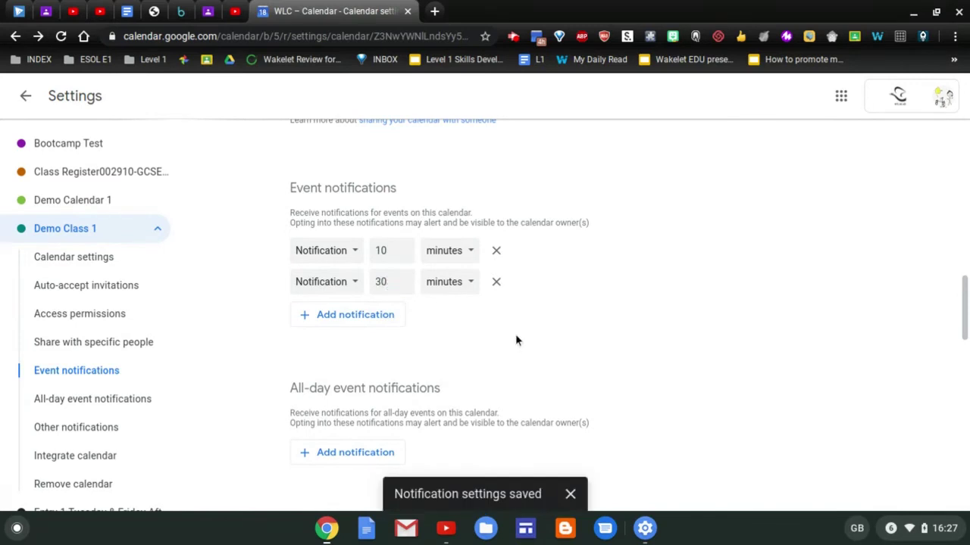
left_click(496, 251)
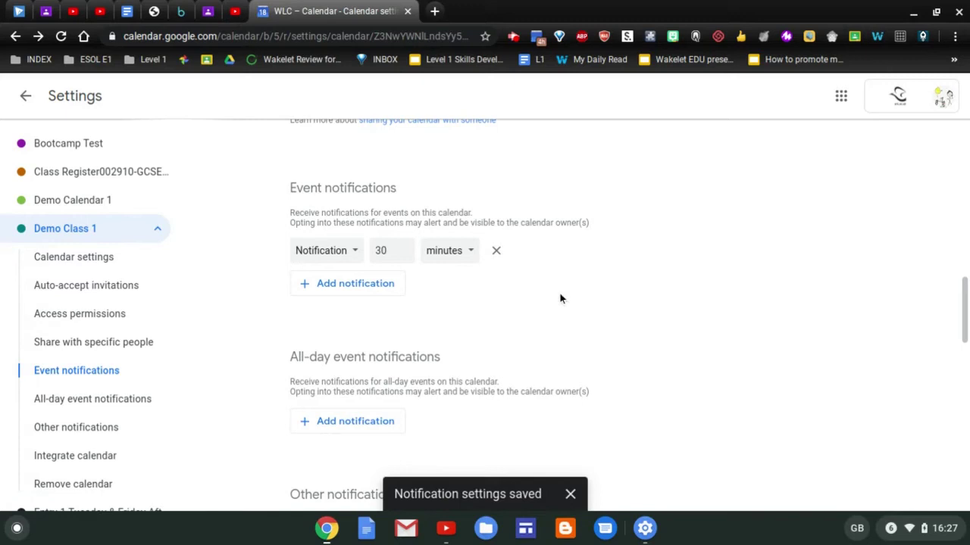
Add an all-day notification 1 day before at 09:00 and return to the week view
scroll(560, 299, "down", 1)
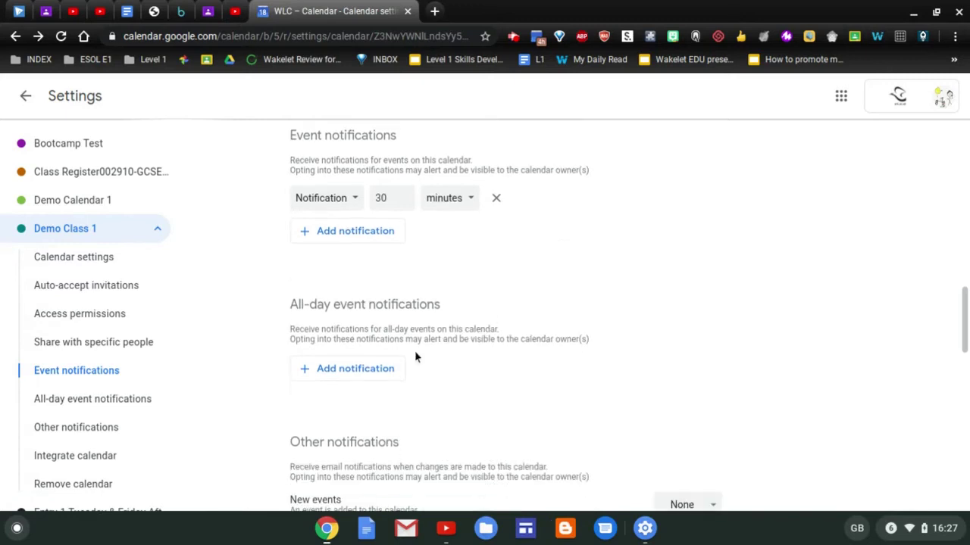
left_click(381, 371)
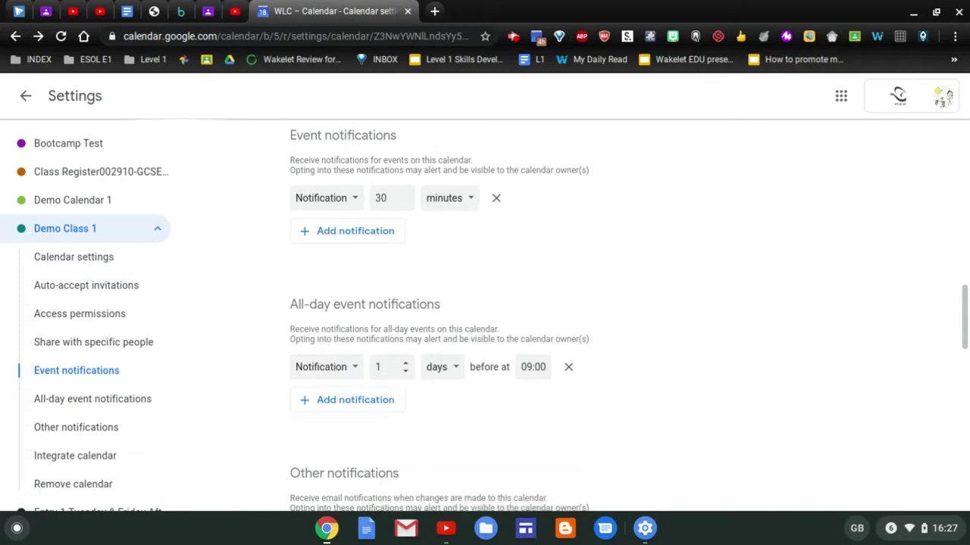
scroll(505, 315, "down", 3)
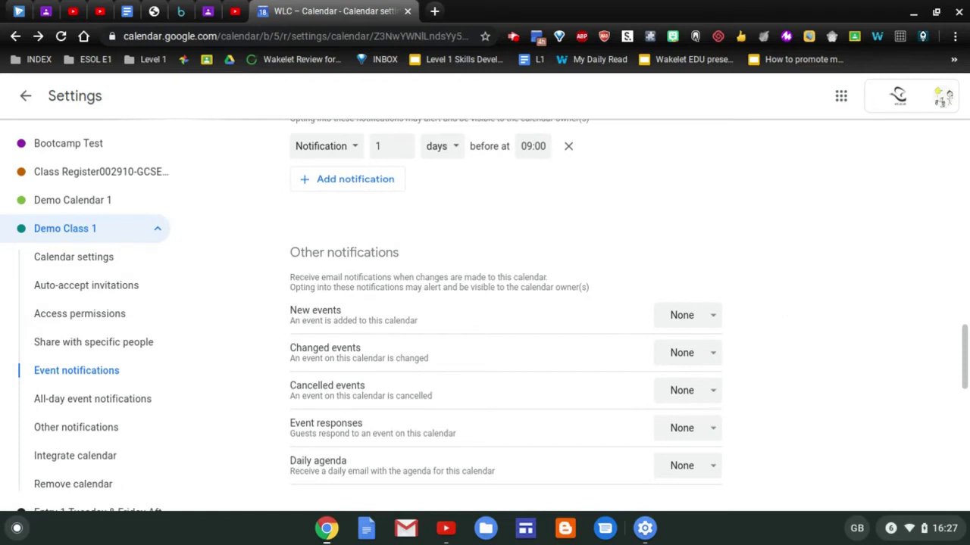
scroll(505, 303, "up", 3)
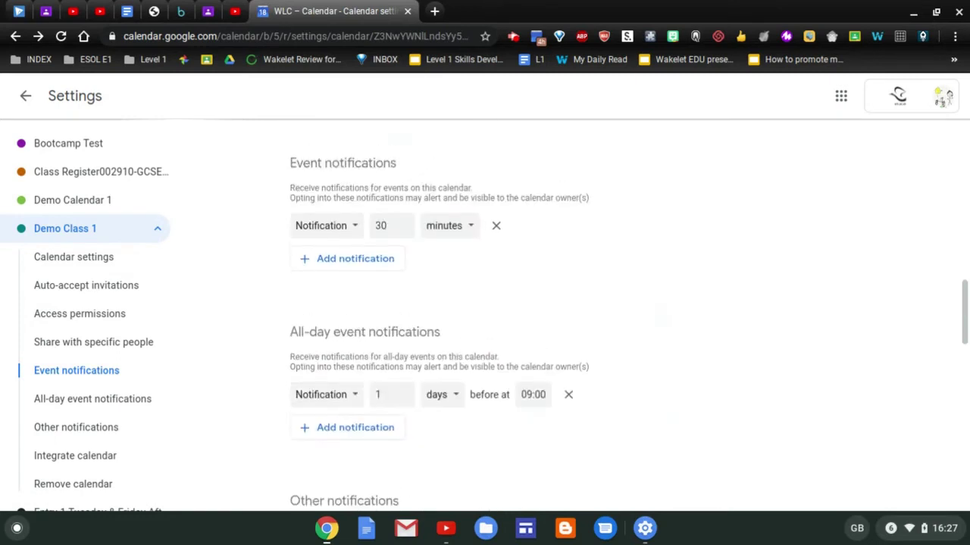
key("alt+Left")
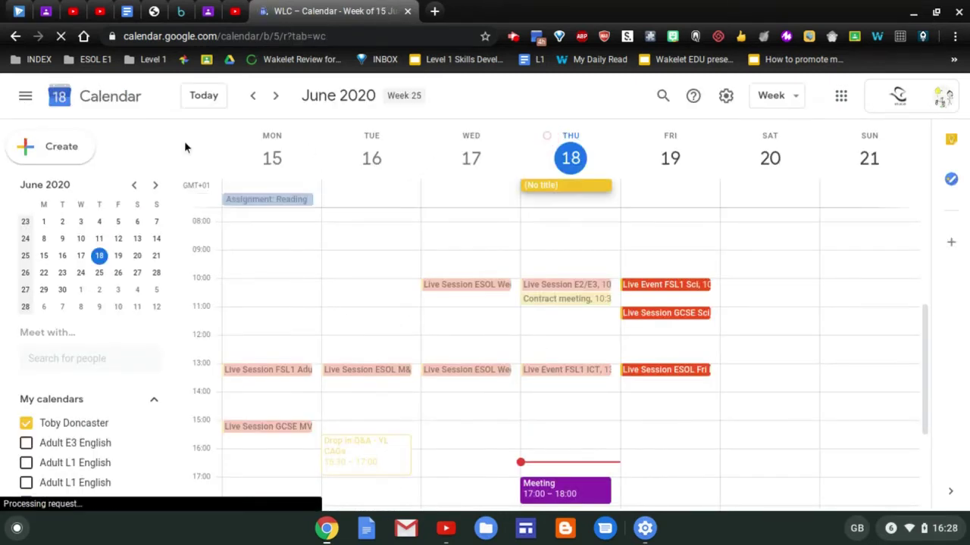
Draft a new event 'DEmo meeting' on 18 June from 16:30 to 17:30
left_click(68, 146)
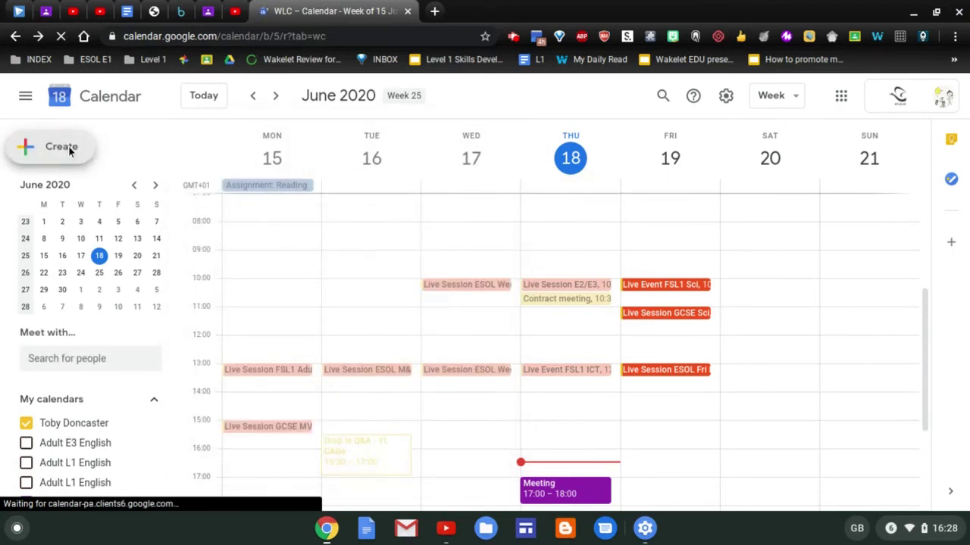
left_click(68, 148)
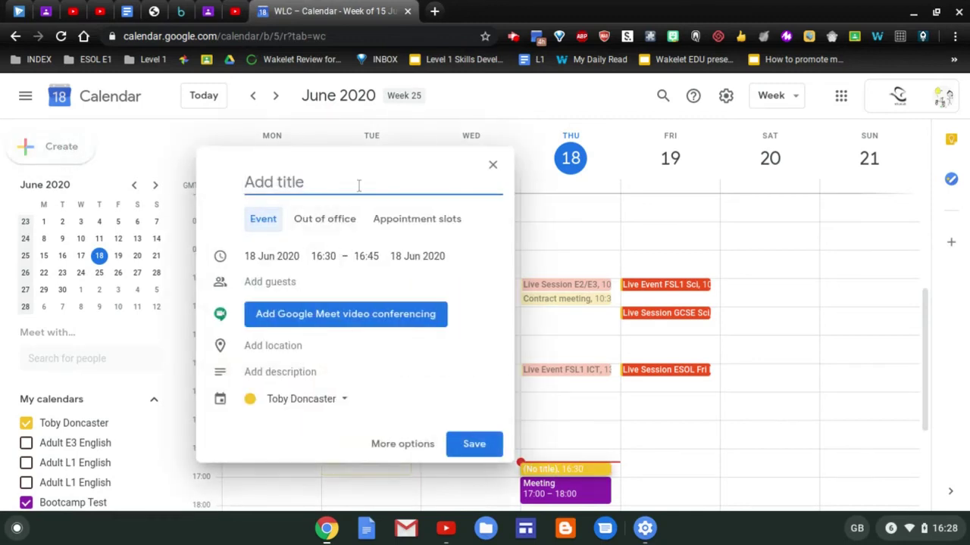
type("DEmo ")
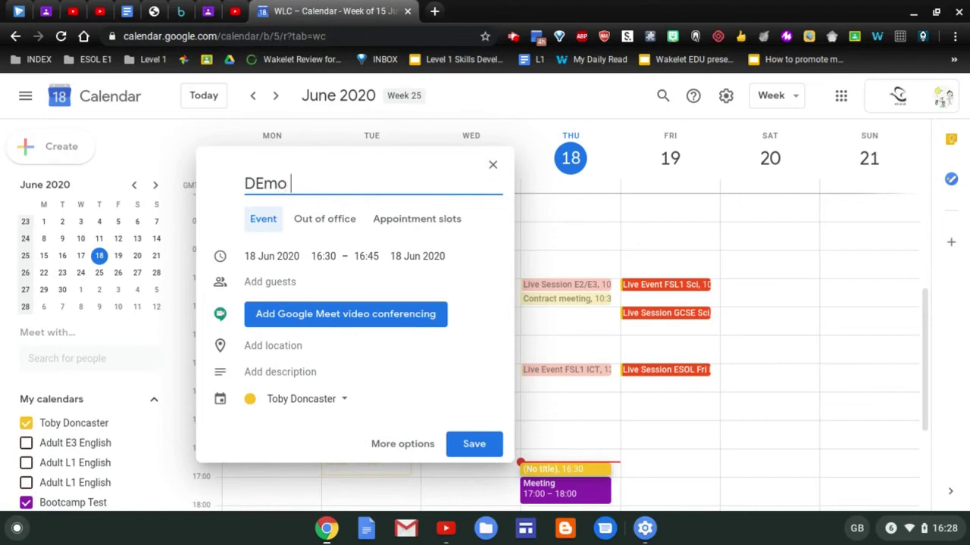
type("meeting")
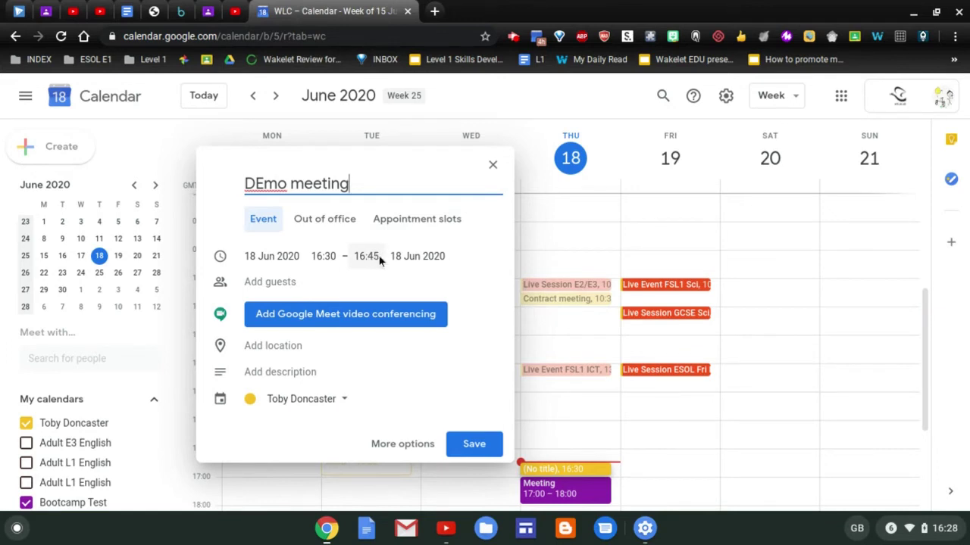
left_click(366, 256)
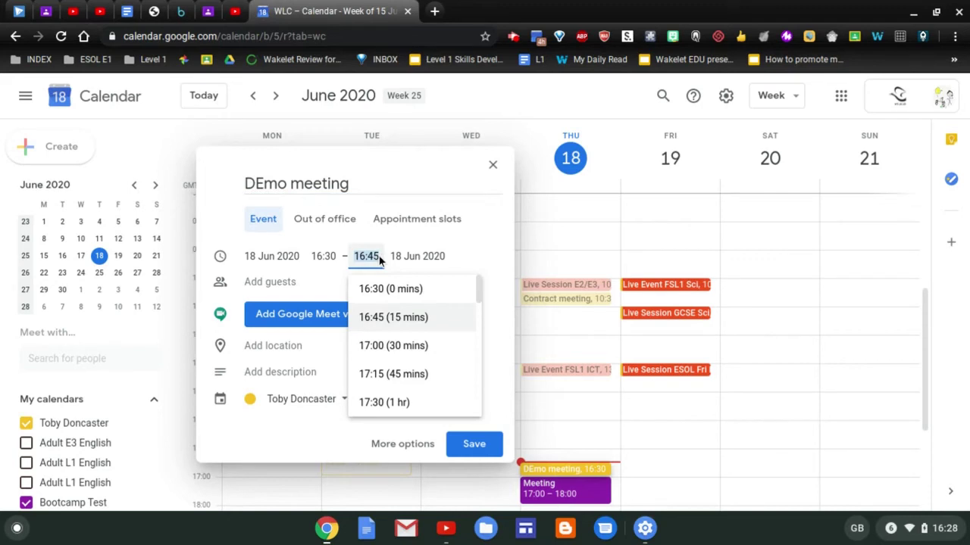
left_click(405, 401)
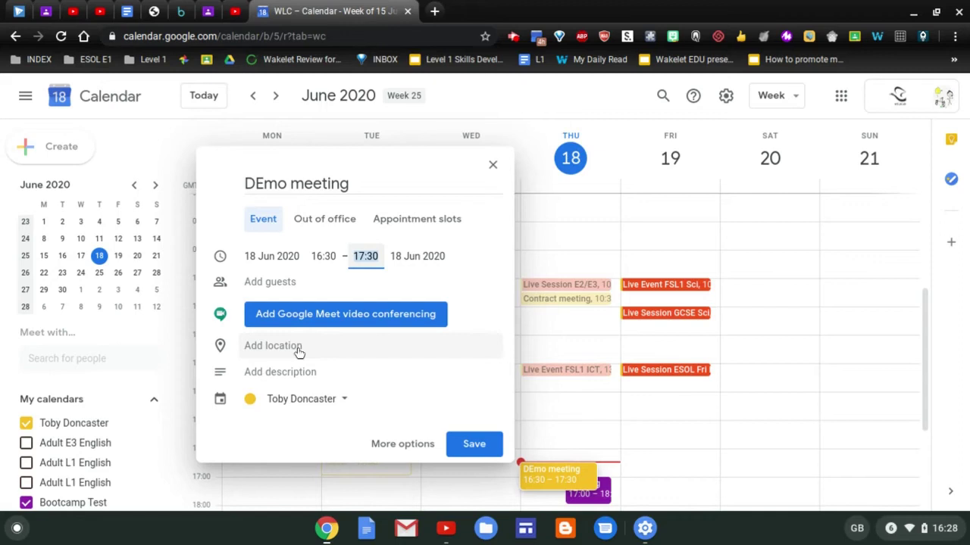
Add the external guest's e-mail address and open the full event editor
left_click(300, 284)
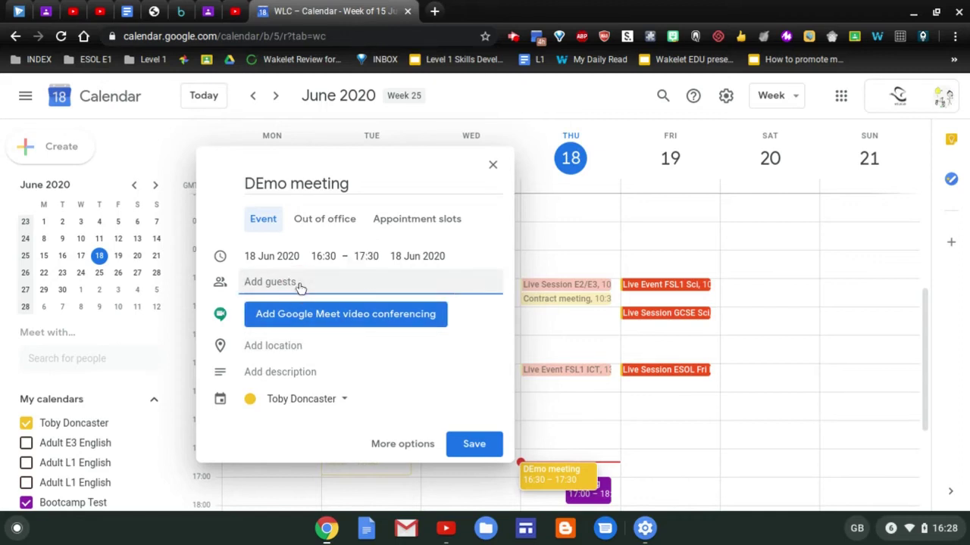
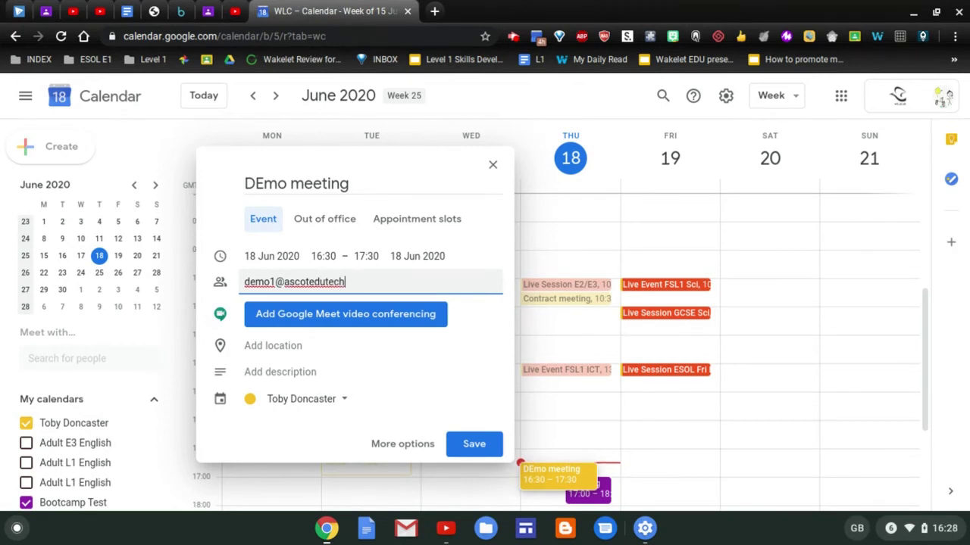
left_click(403, 444)
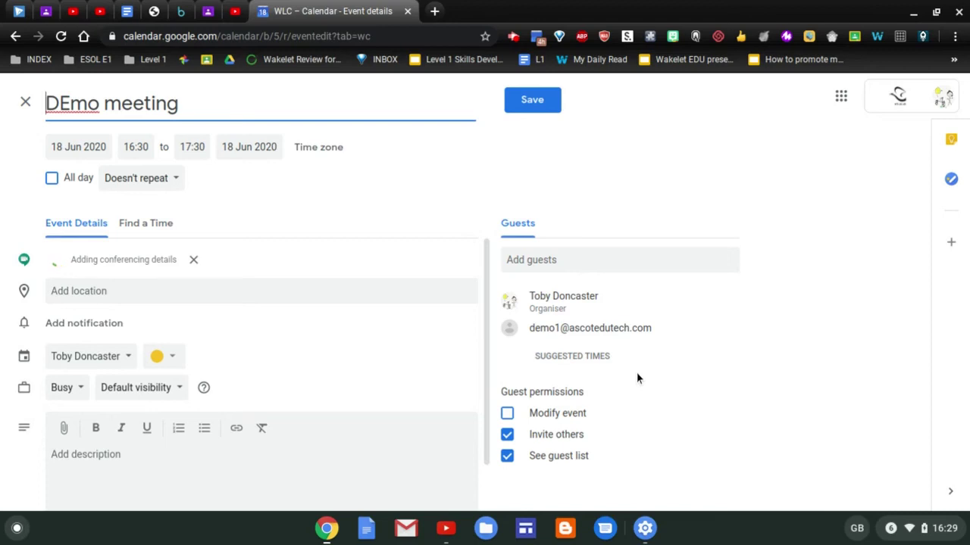
Move DEmo meeting to the suggested 18:00–19:00 slot on 18 June and save
left_click(596, 363)
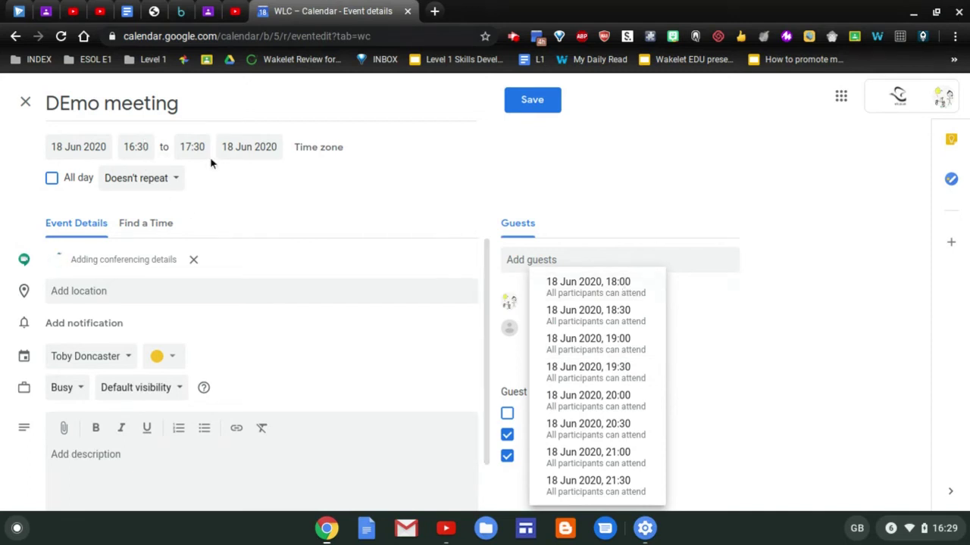
left_click(596, 286)
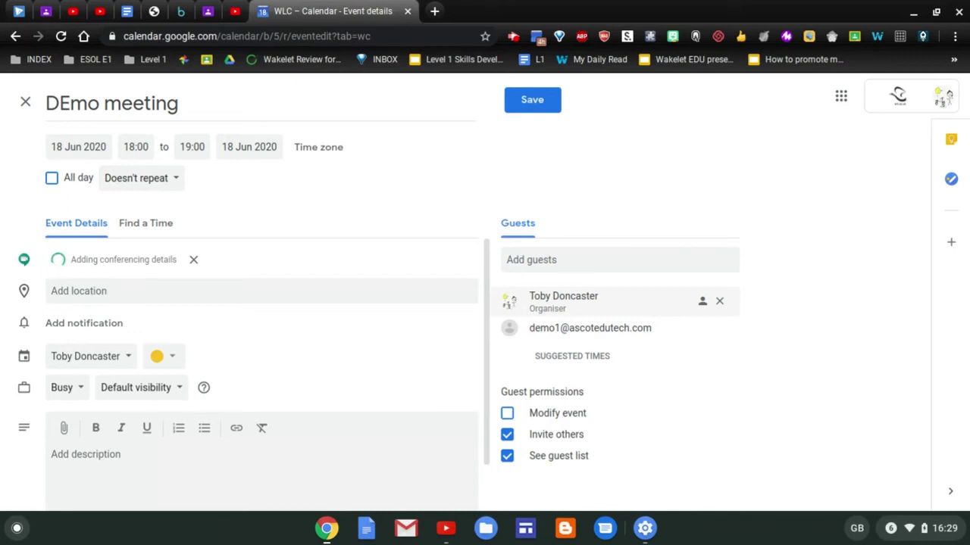
left_click(529, 99)
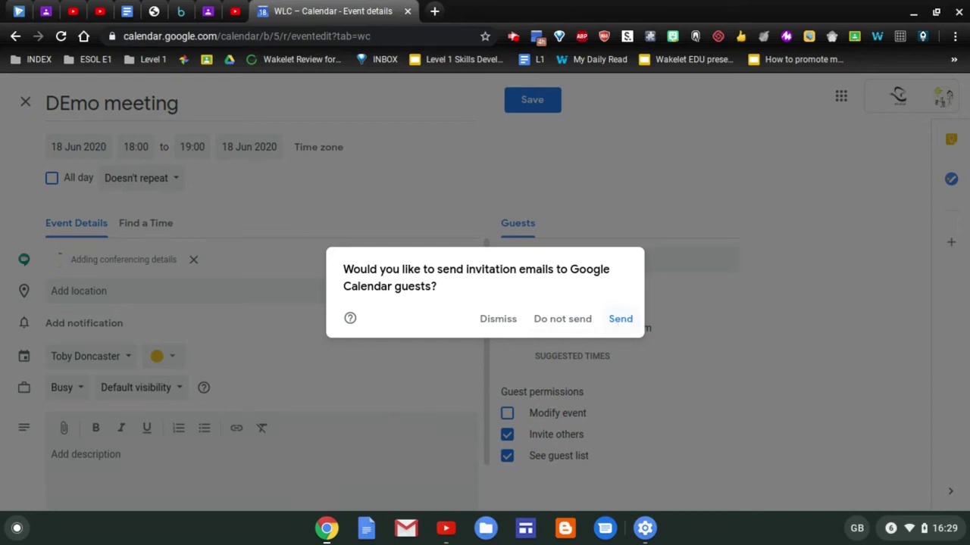
Send invitations including to the external guest, then open the saved DEmo meeting's details
left_click(620, 319)
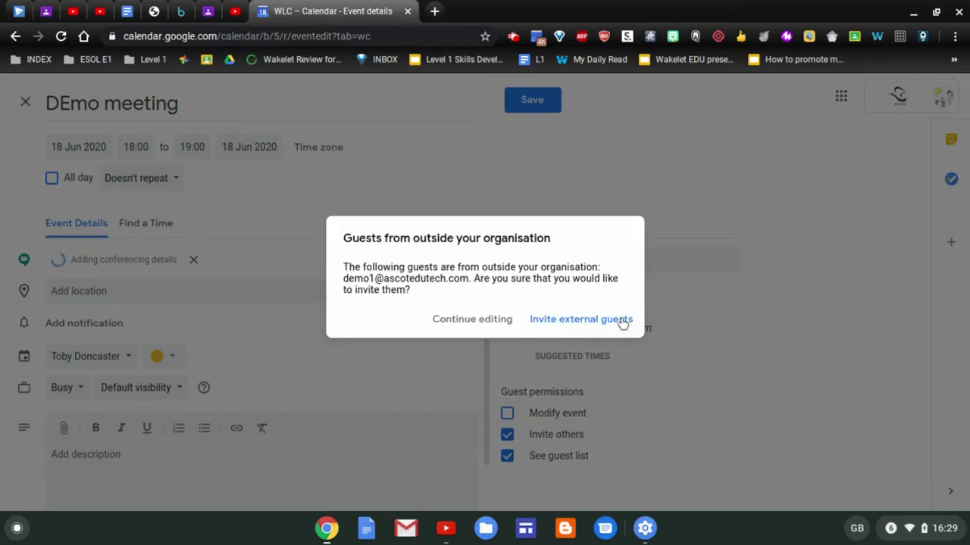
left_click(620, 319)
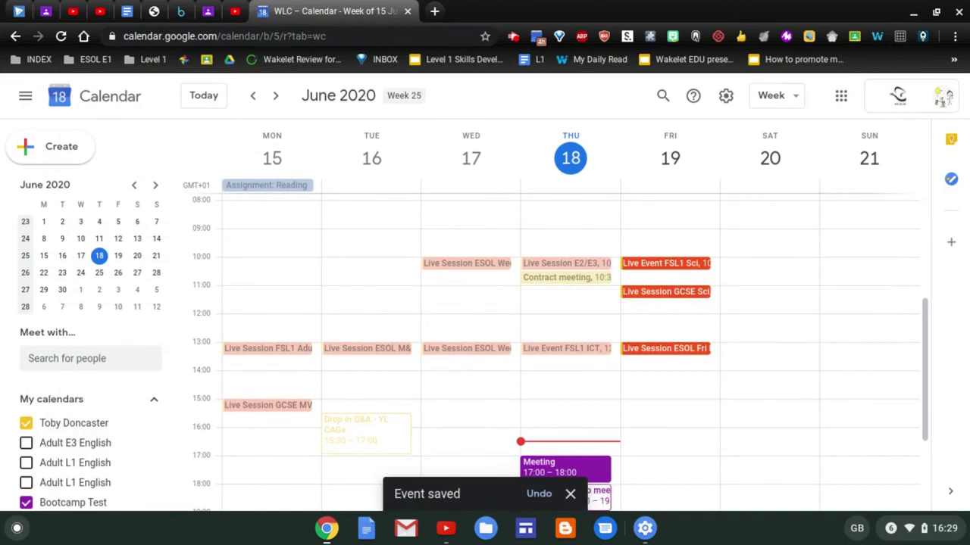
scroll(696, 424, "down", 2)
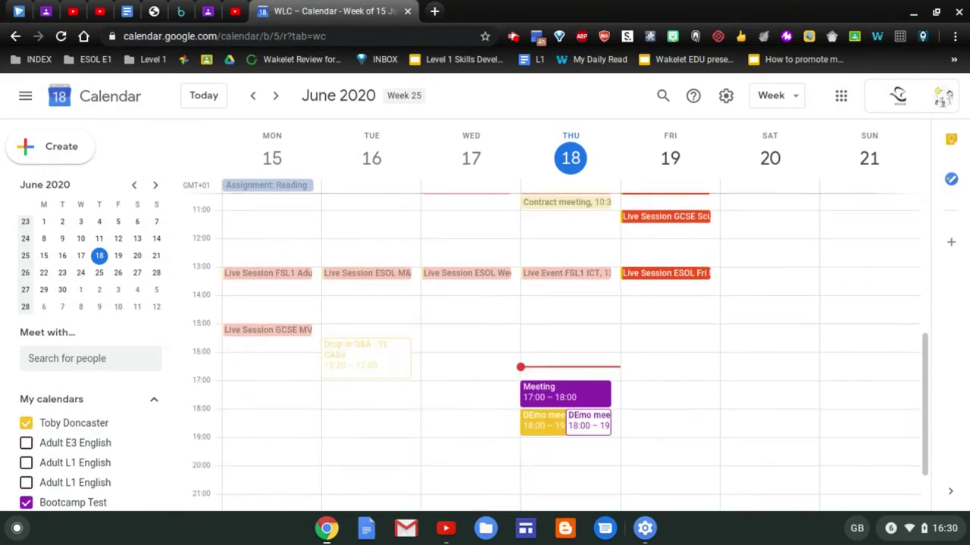
left_click(542, 419)
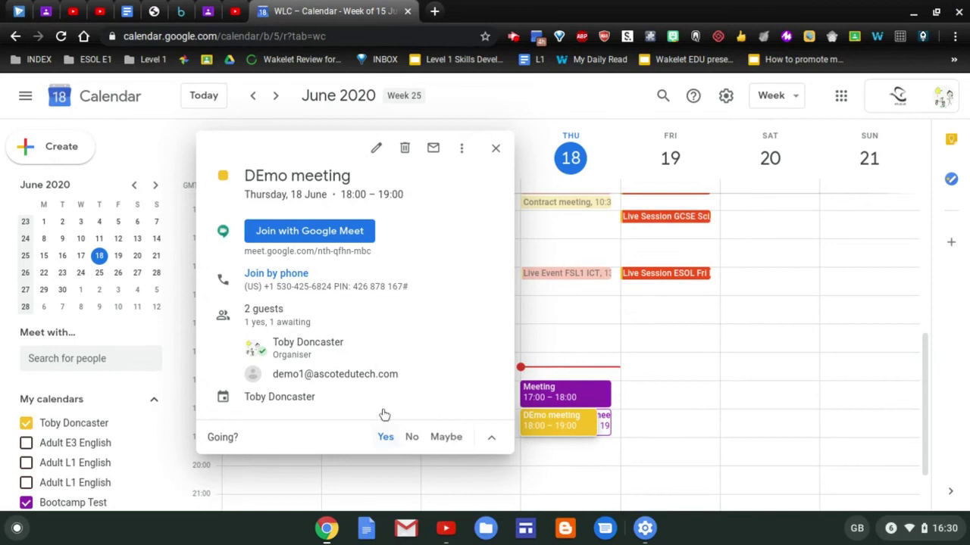
Attach 'Reading a review.pdf' from Drive's recent files to the DEmo meeting event
left_click(375, 151)
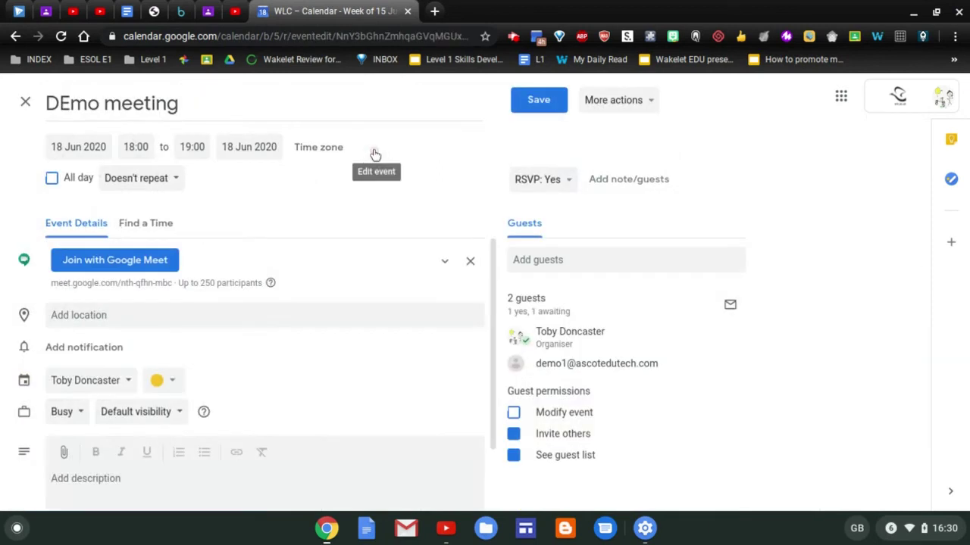
scroll(323, 345, "down", 1)
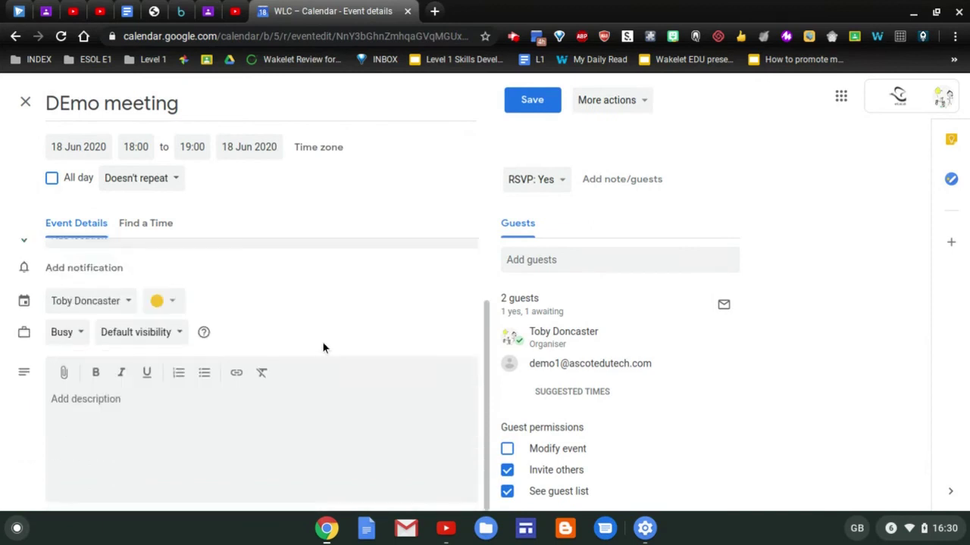
left_click(64, 375)
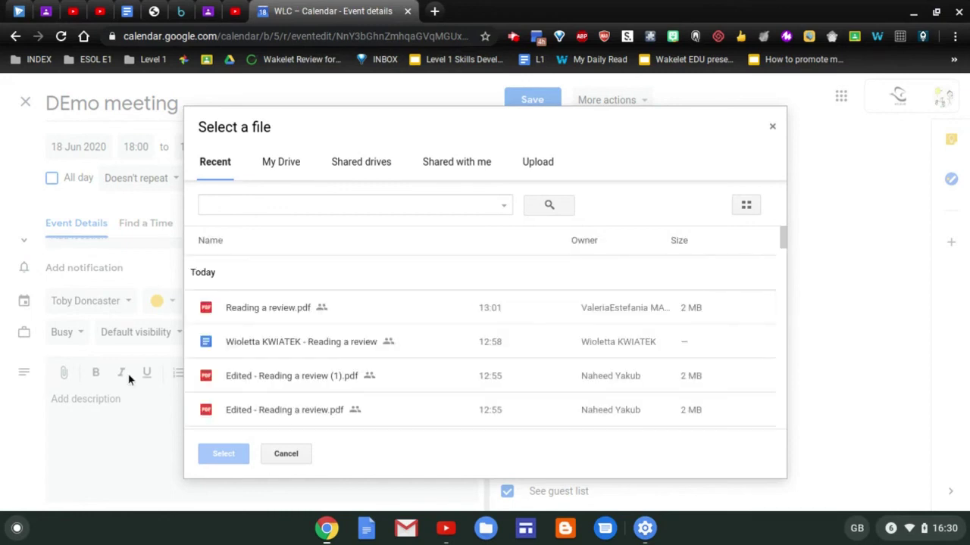
left_click(277, 306)
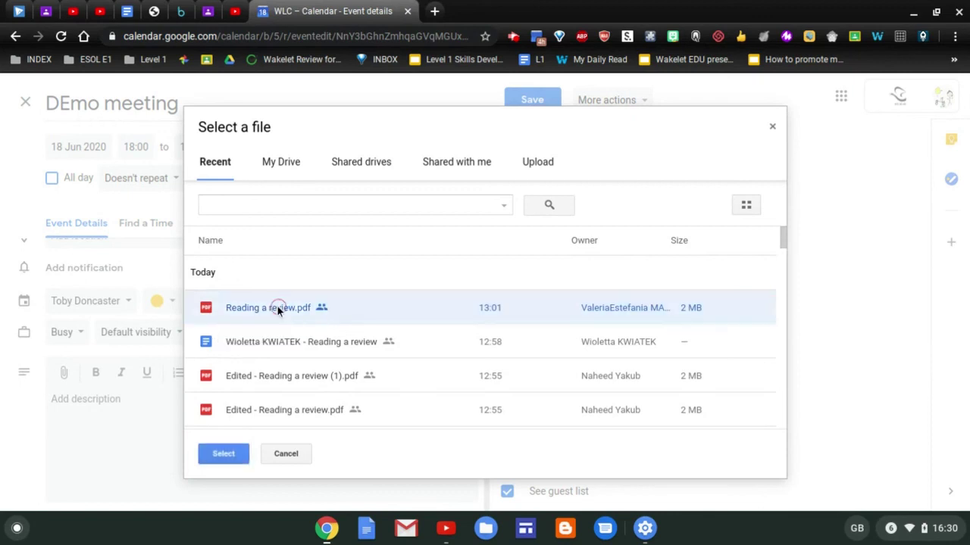
left_click(231, 452)
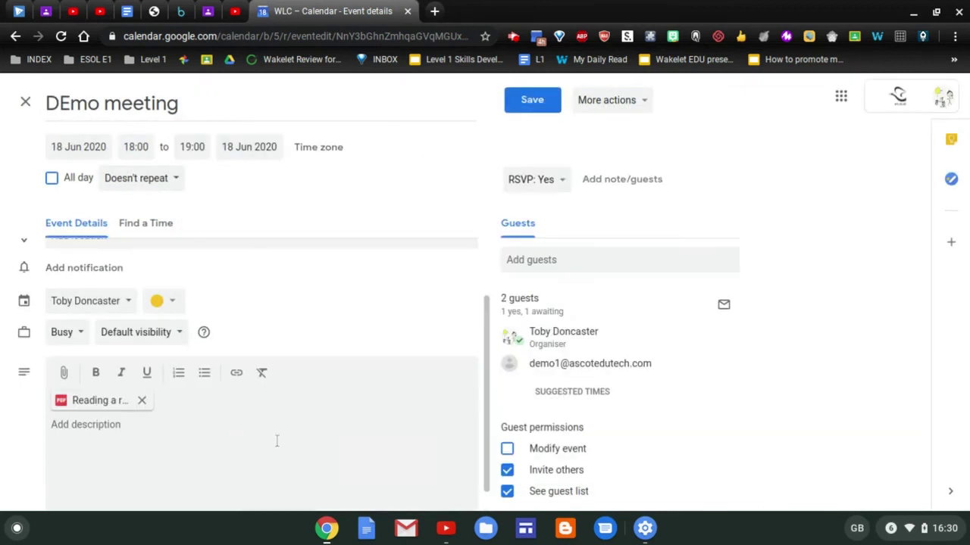
Save the DEmo meeting update, answer the guest email prompt, and invite guests despite missing file access
left_click(540, 103)
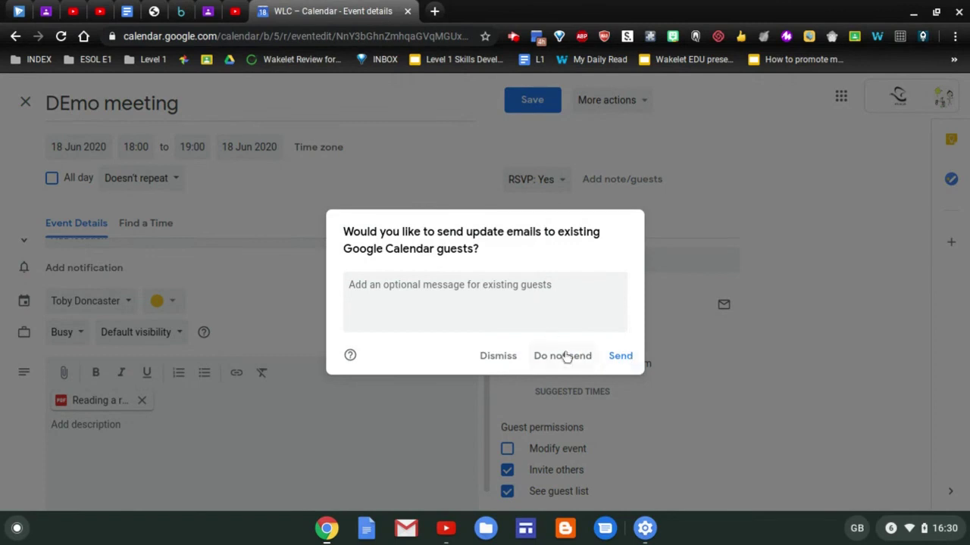
left_click(615, 359)
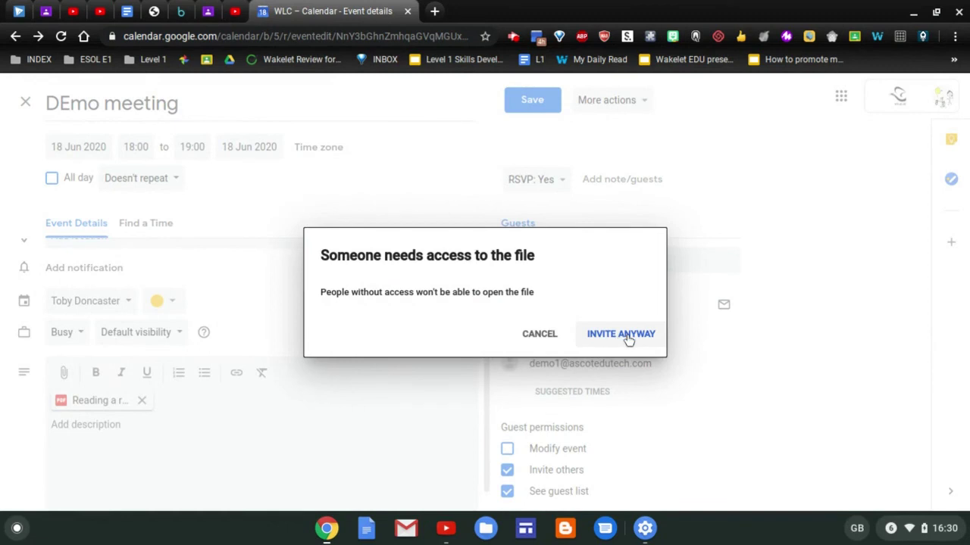
left_click(627, 340)
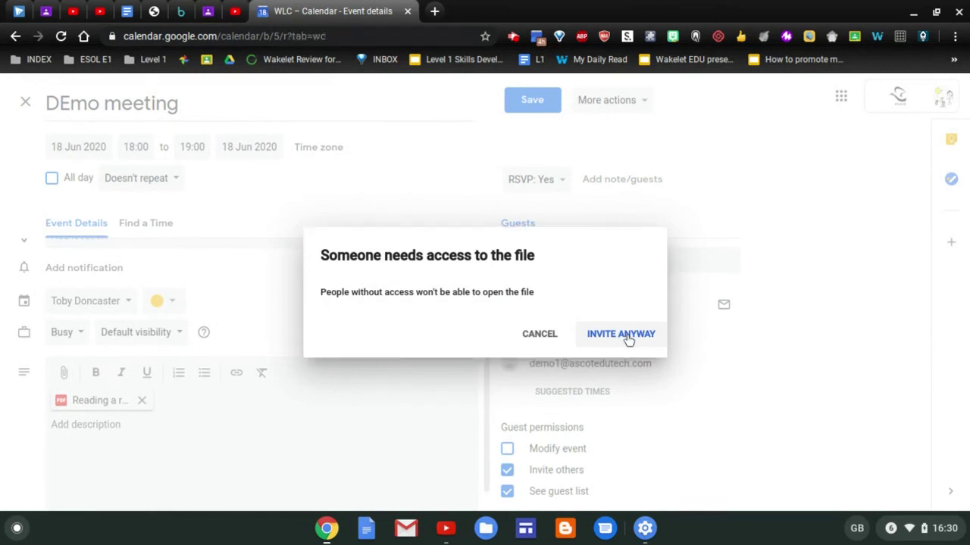